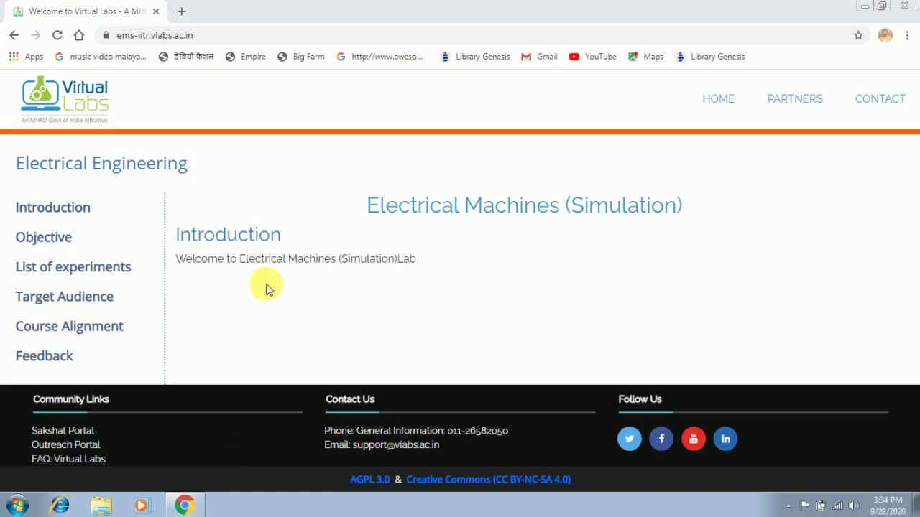
- Open the simulation page of the experiment "To study the Load Characteristics of DC shunt generator"
click(105, 276)
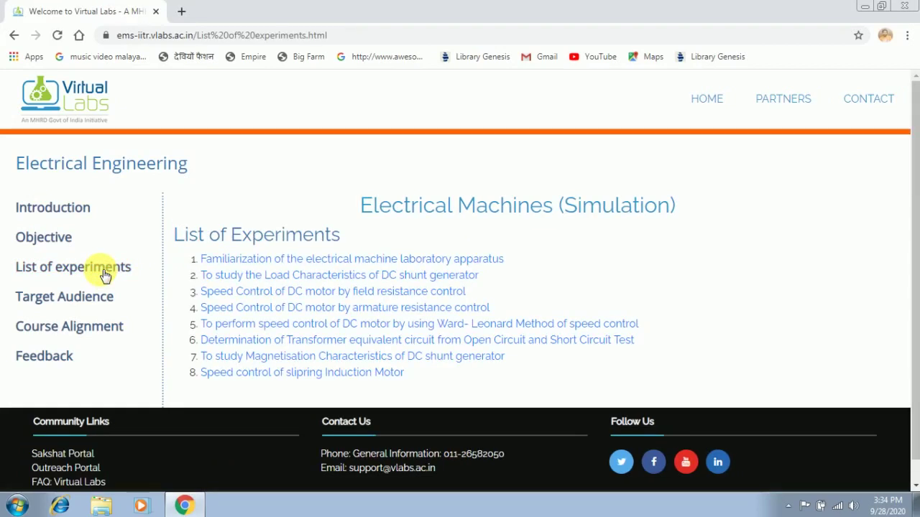
click(299, 284)
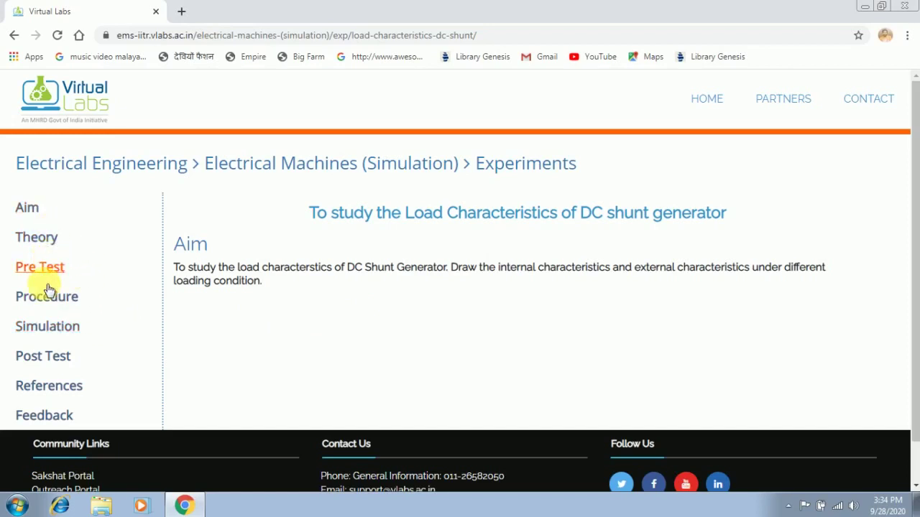
click(43, 333)
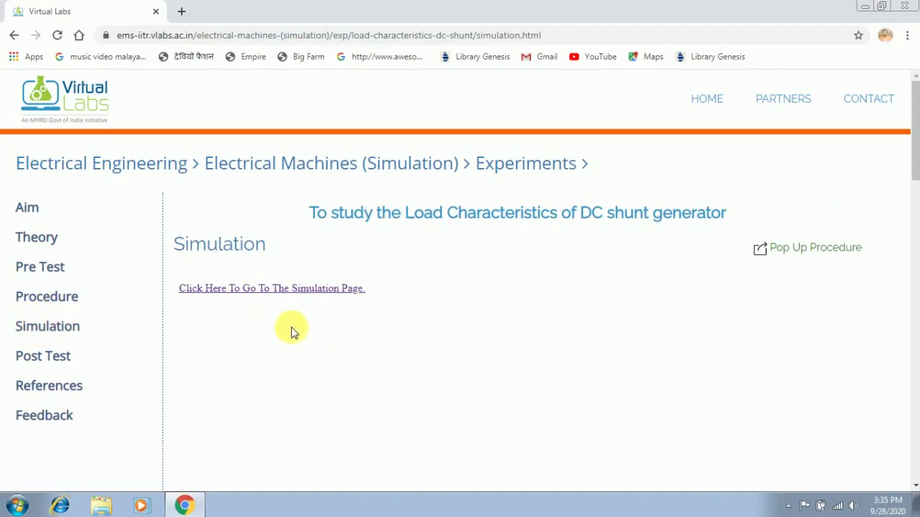
click(310, 290)
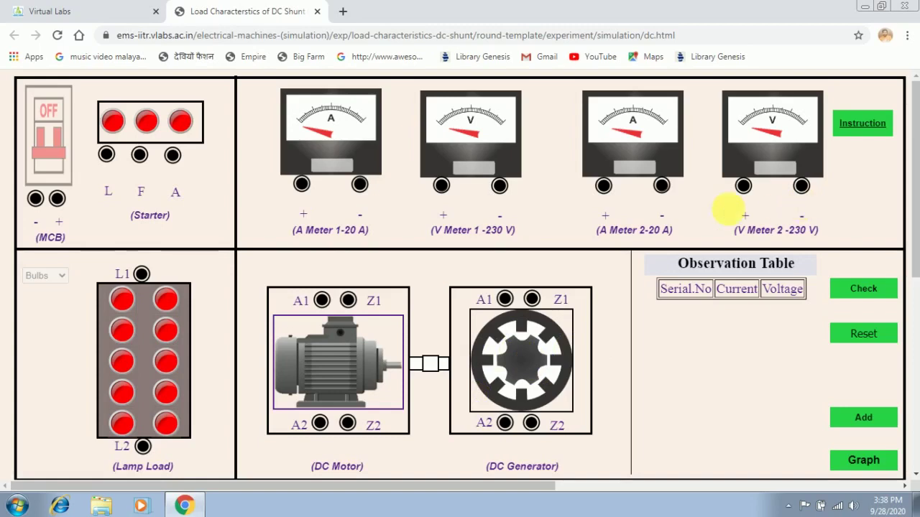
- Following the experiment instructions, connect the MCB's positive terminal to the positive terminals of A Meter 1 and V Meter 2
click(866, 125)
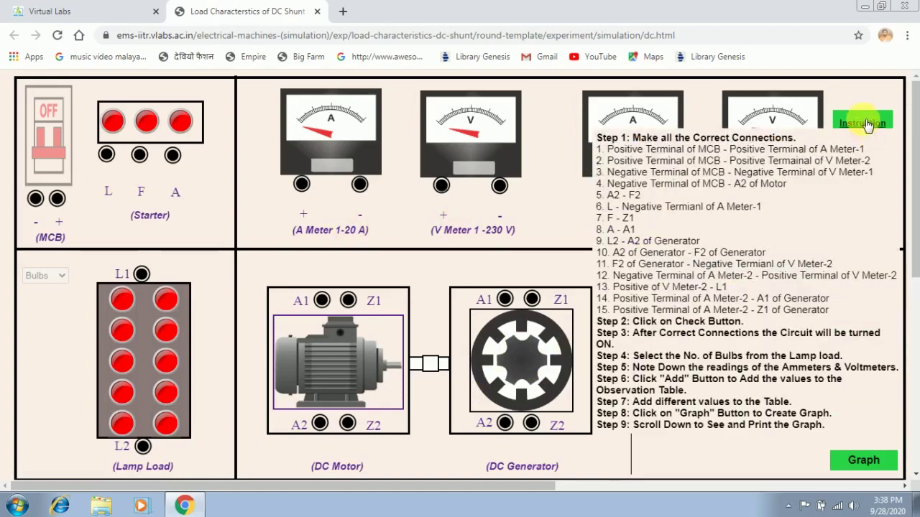
click(866, 123)
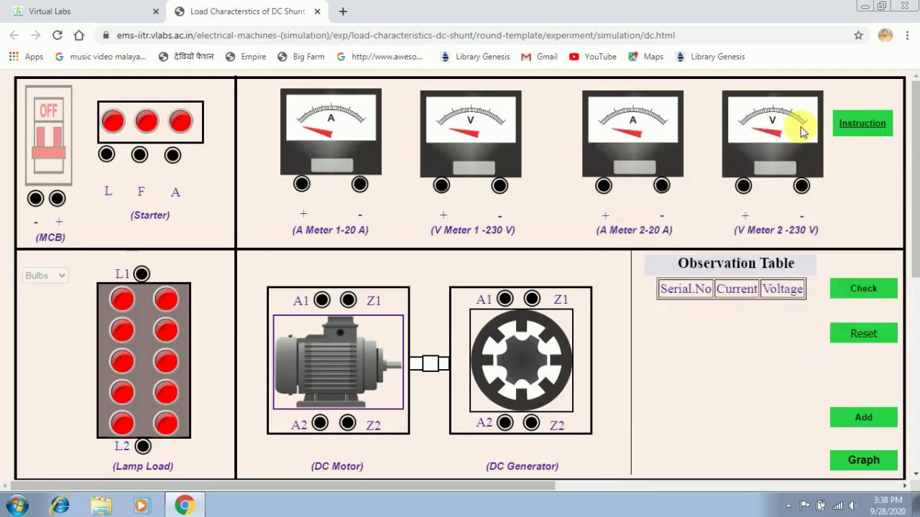
click(870, 123)
mouse_move(58, 199)
mouse_down()
mouse_move(147, 238)
mouse_move(231, 222)
mouse_move(305, 186)
mouse_up()
mouse_move(834, 124)
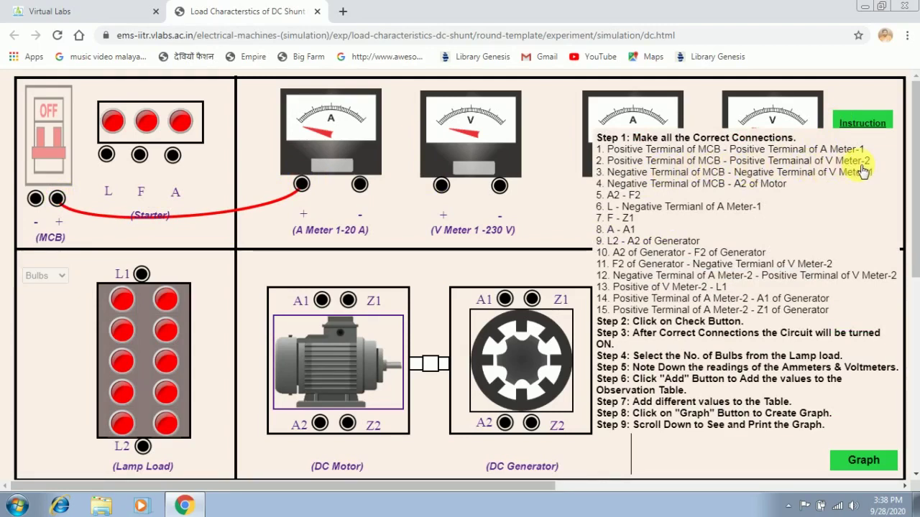
click(616, 149)
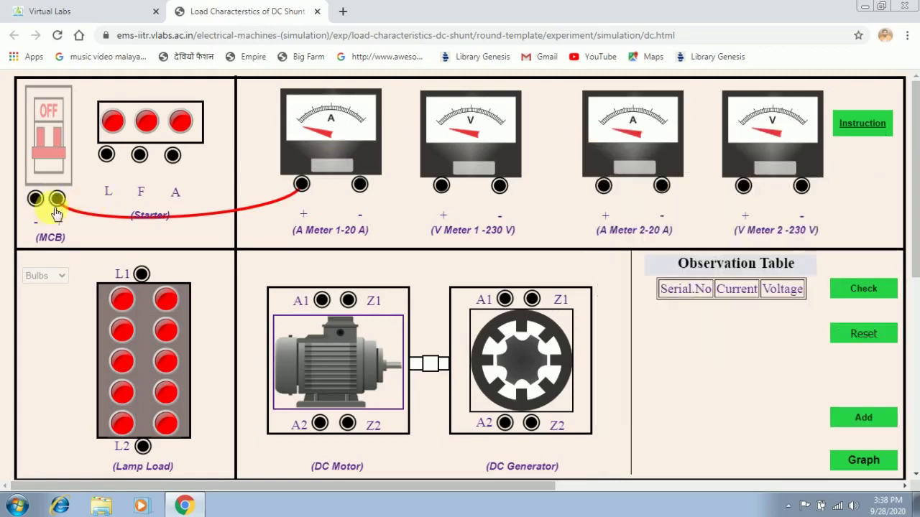
drag(57, 198, 742, 193)
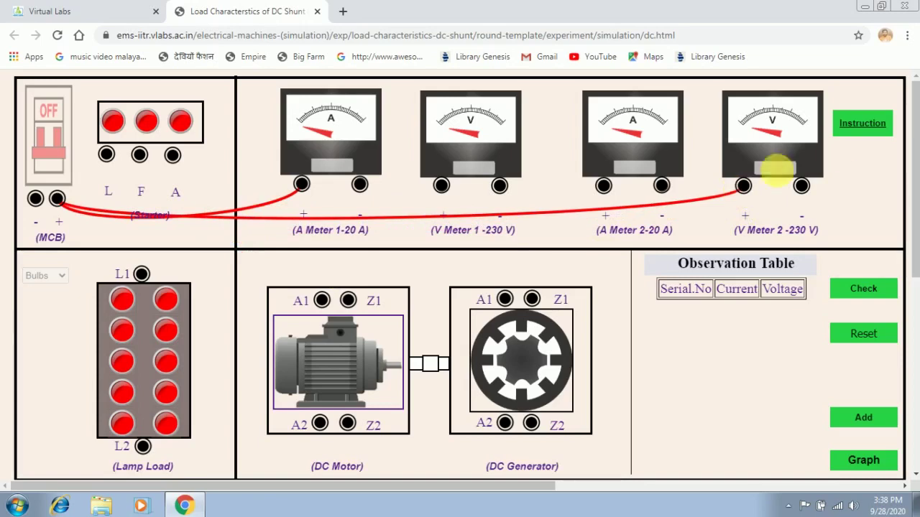
- Connect the MCB's negative terminal to the negative terminal of V Meter 1 and to terminal A2 of the DC motor
click(865, 123)
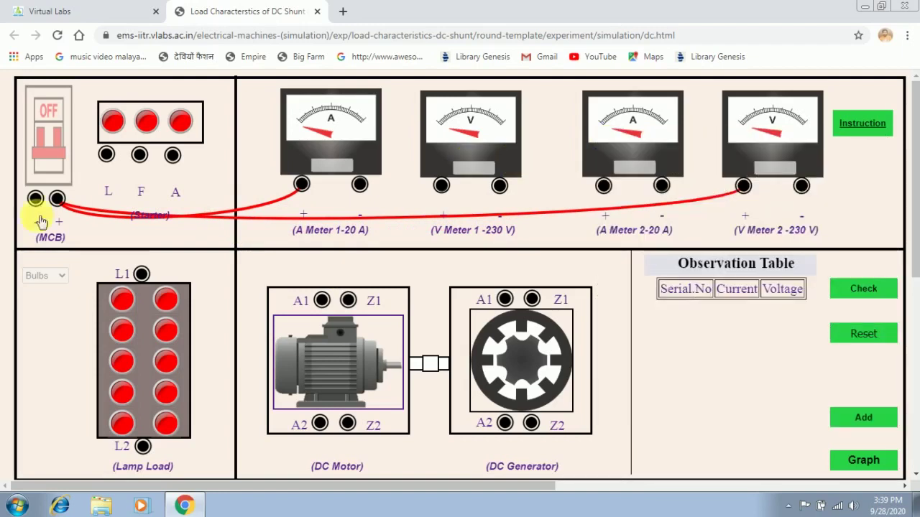
drag(34, 199, 498, 186)
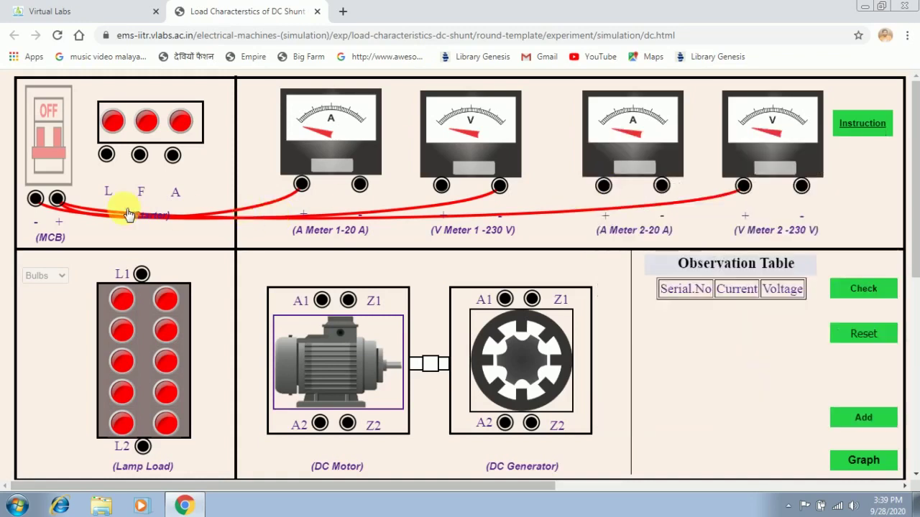
mouse_move(35, 200)
mouse_down()
mouse_move(197, 335)
mouse_move(386, 427)
mouse_move(320, 426)
mouse_up()
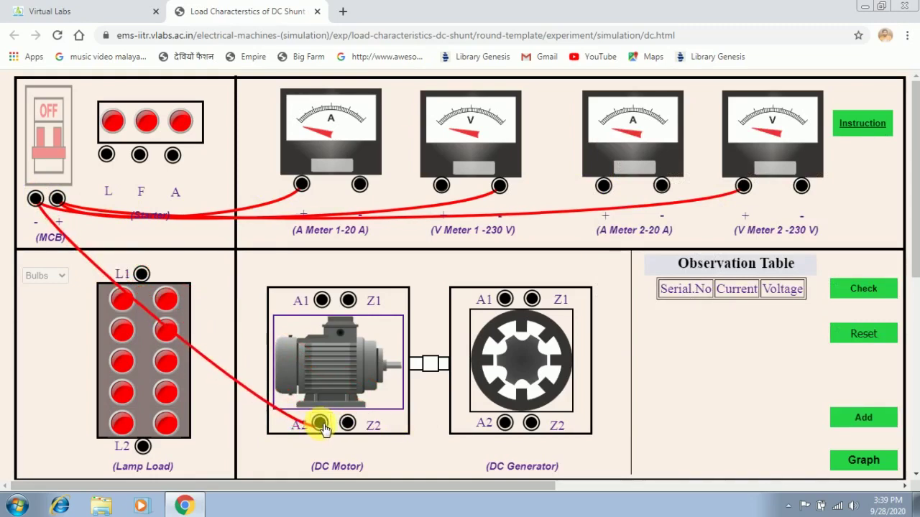
- Check the instructions for the next connection and link terminals A2 and Z2 of the DC motor
click(873, 131)
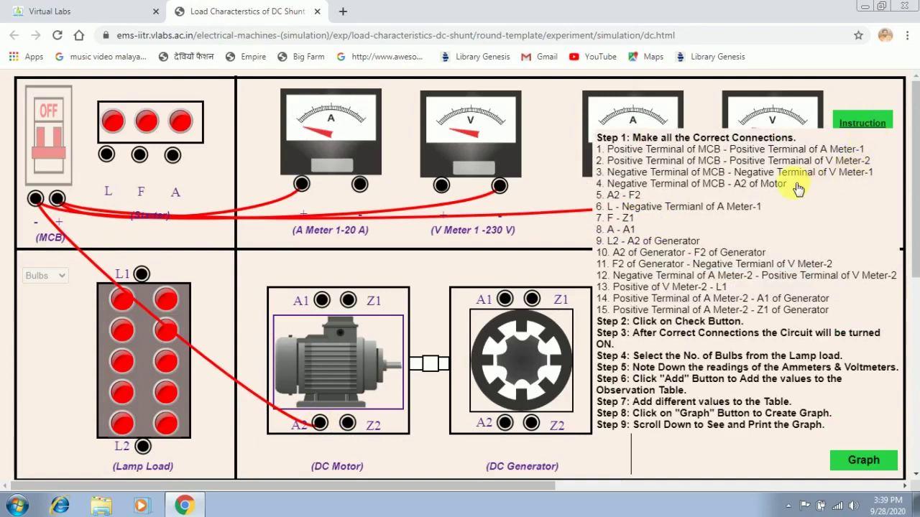
click(629, 208)
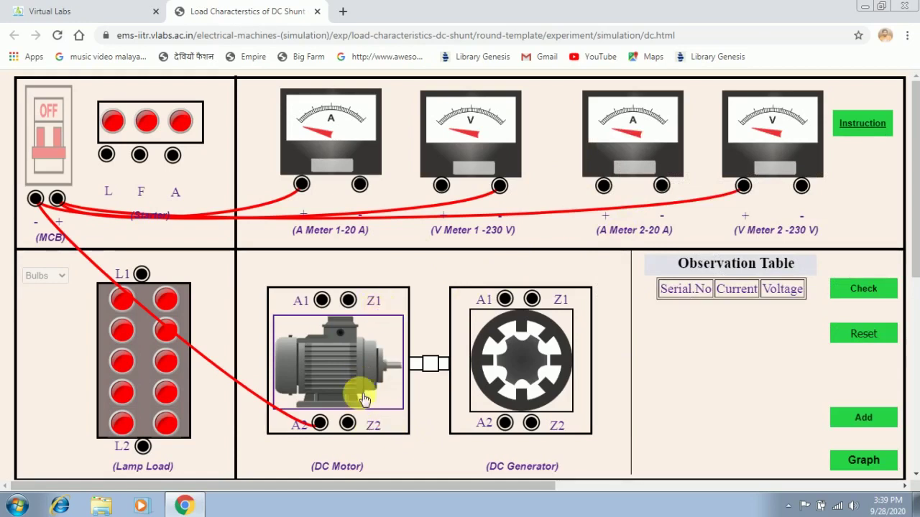
click(837, 128)
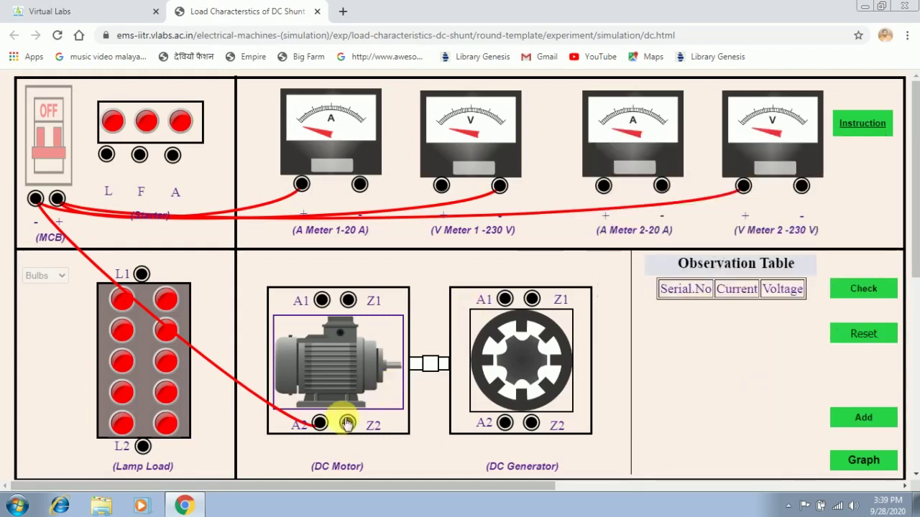
drag(321, 424, 349, 429)
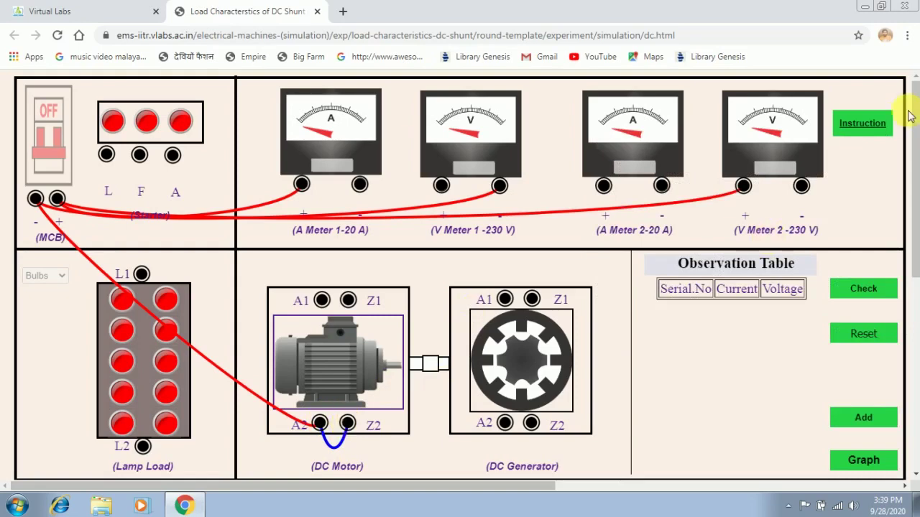
- Wire the starter: L to the negative terminal of A Meter 1, F to motor terminal Z1, and A to motor terminal A1
mouse_move(884, 125)
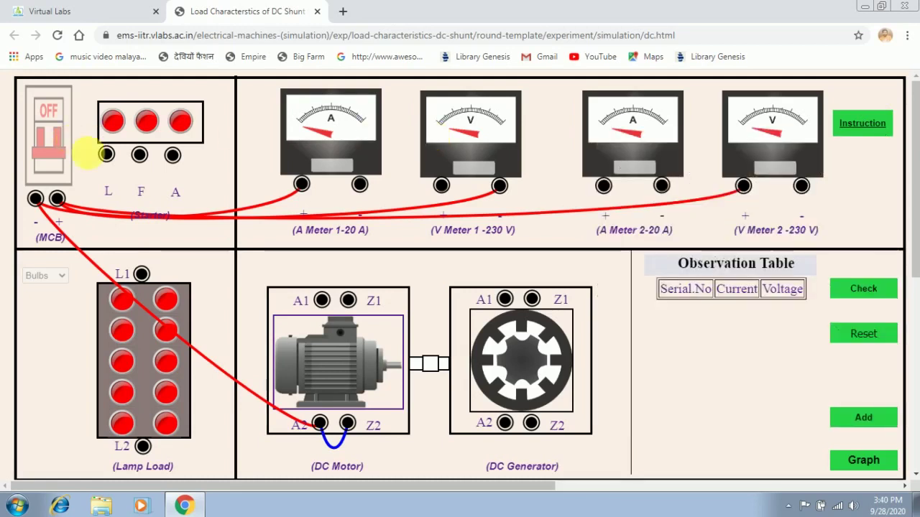
drag(106, 155, 359, 188)
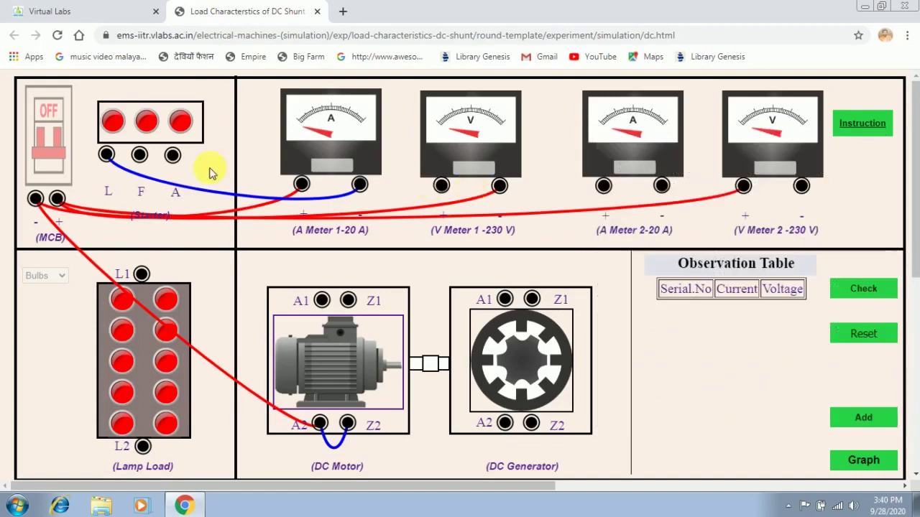
drag(140, 155, 349, 300)
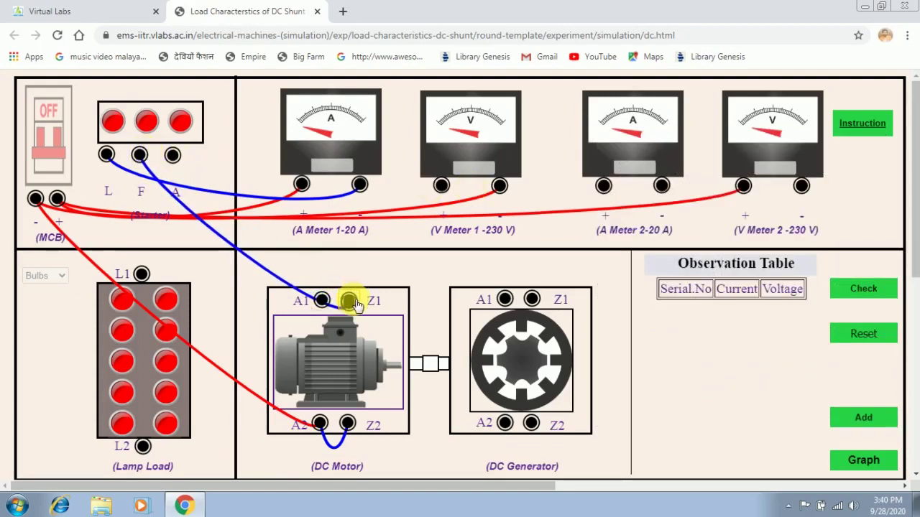
mouse_move(848, 132)
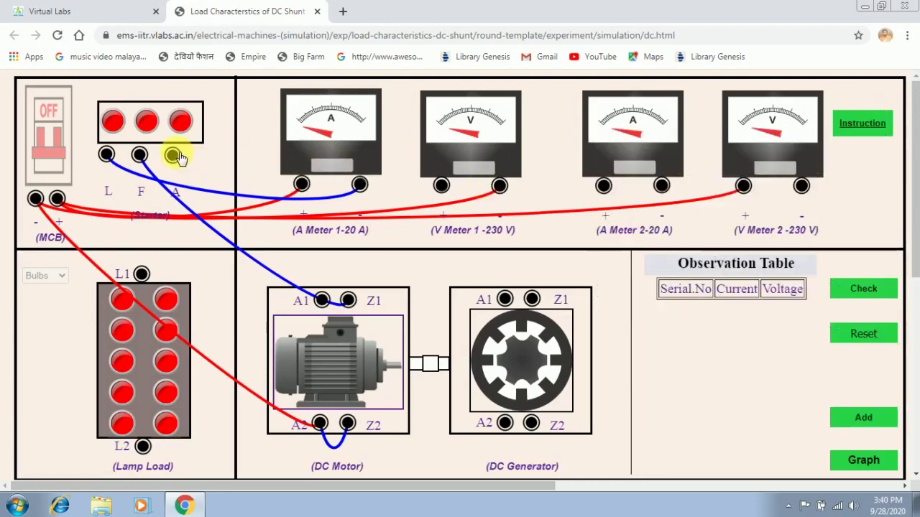
drag(172, 155, 325, 302)
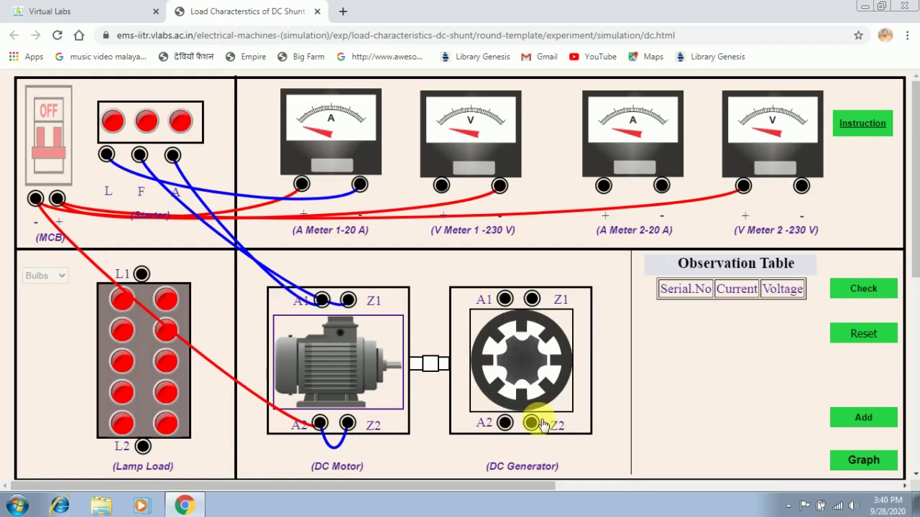
- Wire the DC generator: lamp load L2 to A2, and the positive terminal of A Meter 2 to both A1 and Z1
click(859, 129)
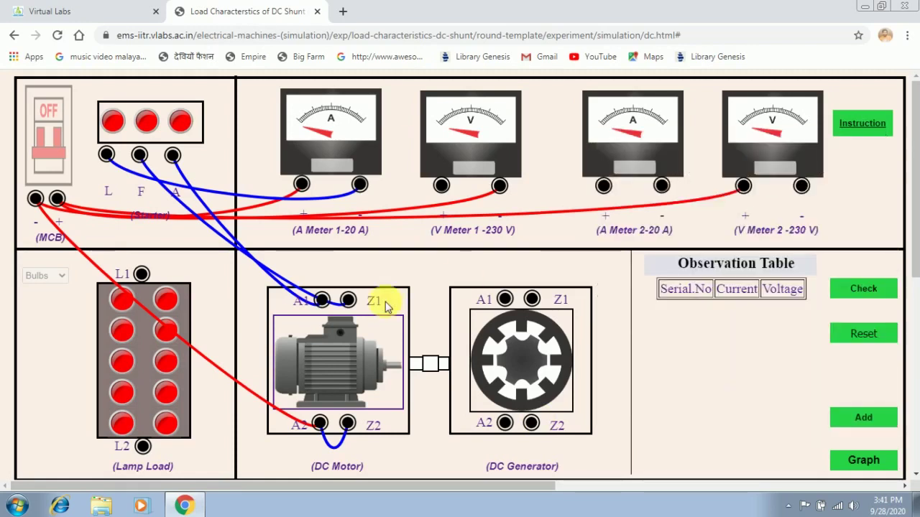
mouse_move(143, 447)
mouse_down()
mouse_move(353, 486)
mouse_move(495, 452)
mouse_move(505, 425)
mouse_up()
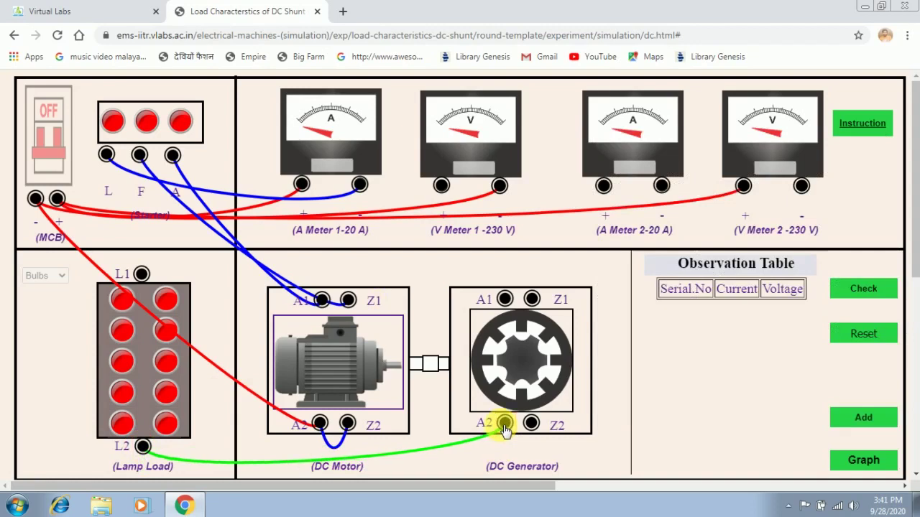
mouse_move(868, 126)
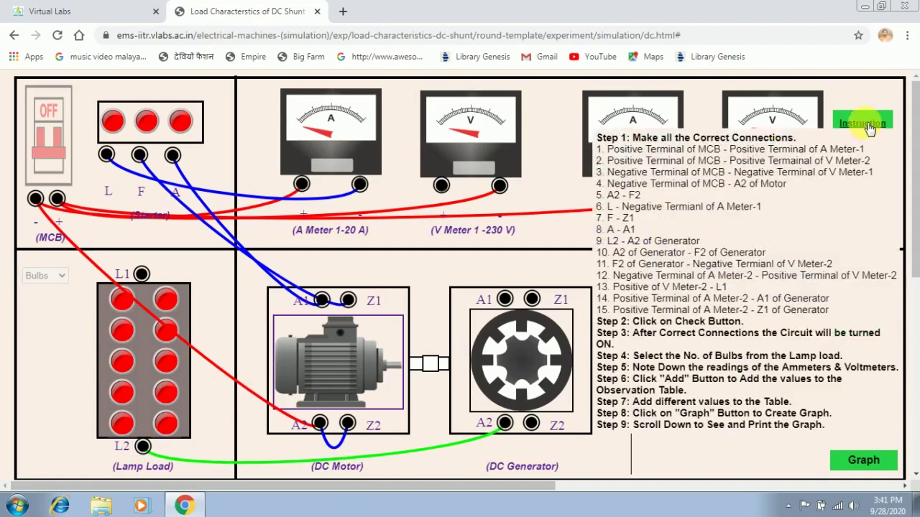
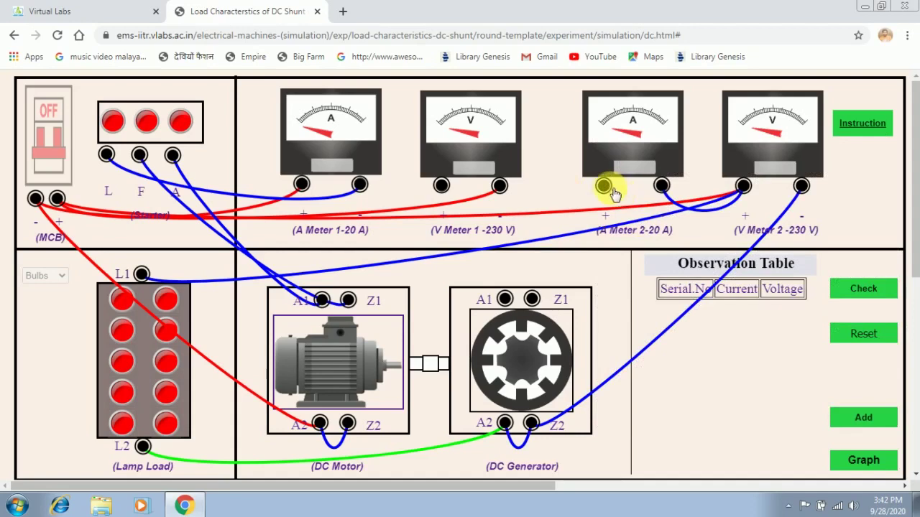
drag(605, 188, 505, 299)
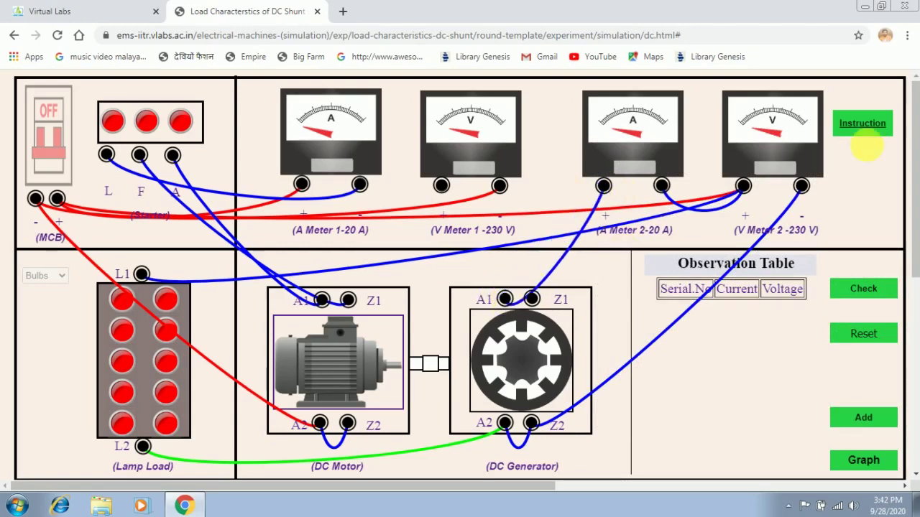
click(876, 124)
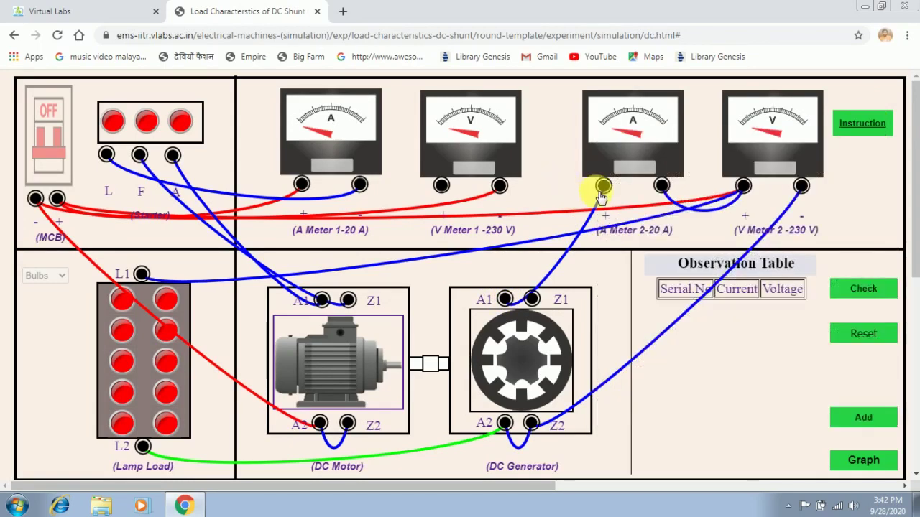
drag(604, 192, 537, 305)
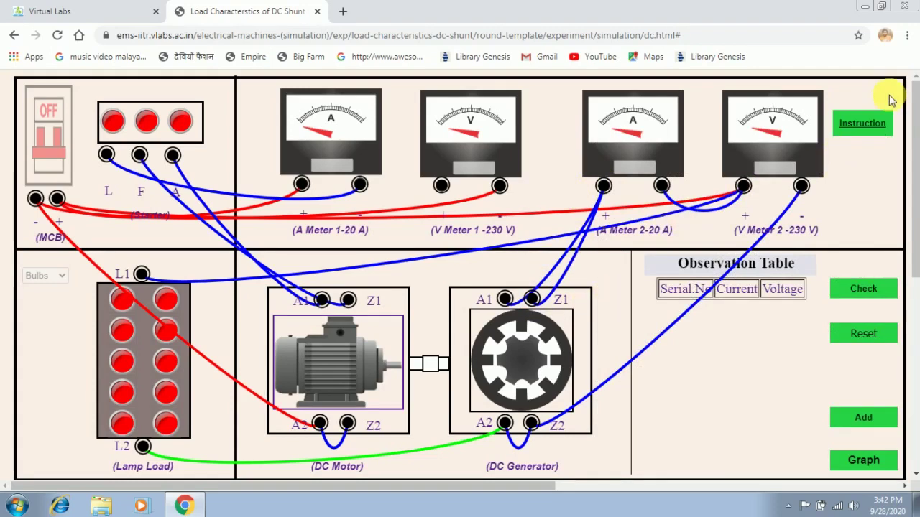
- Run the connection check on the completed circuit and dismiss its message
mouse_move(869, 129)
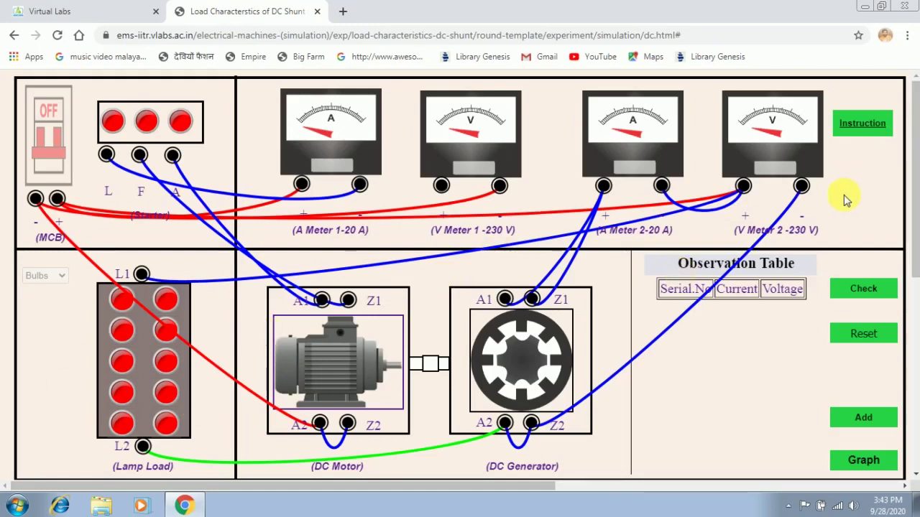
click(853, 294)
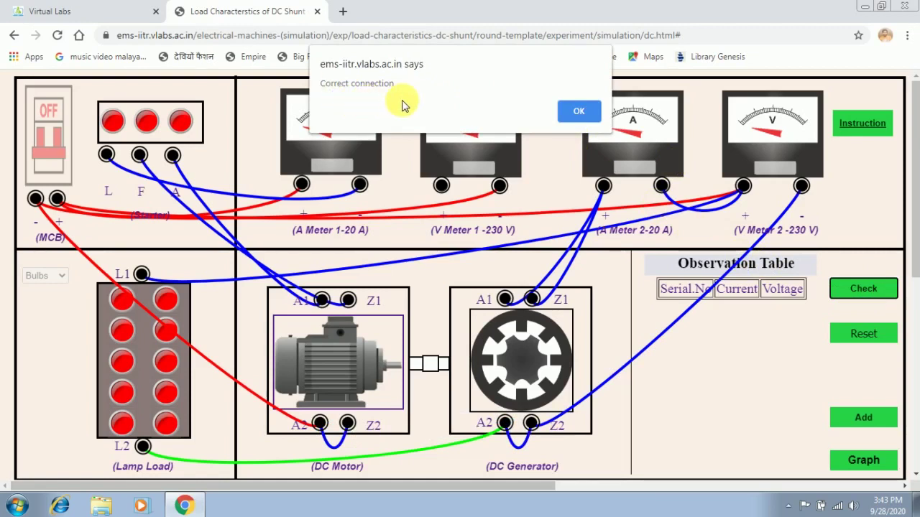
click(584, 112)
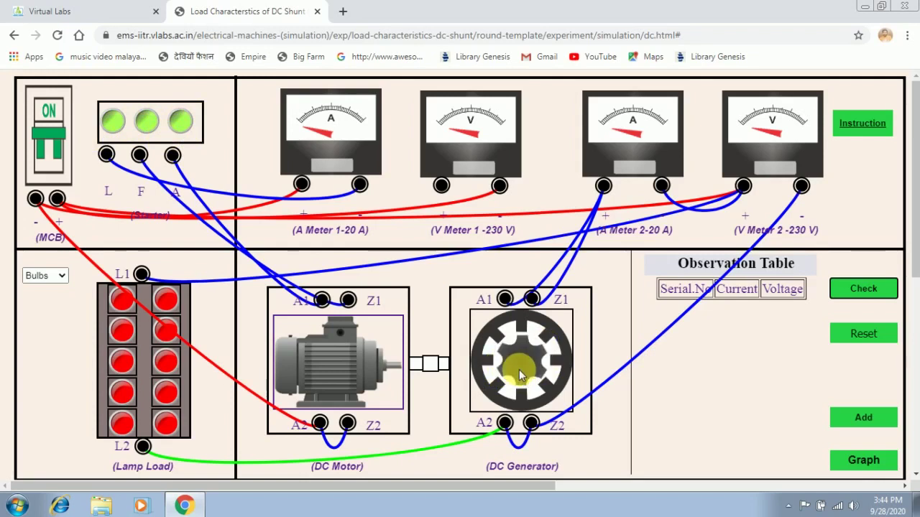
- Set the lamp load to 1 bulb and add the reading to the observation table
key(Down)
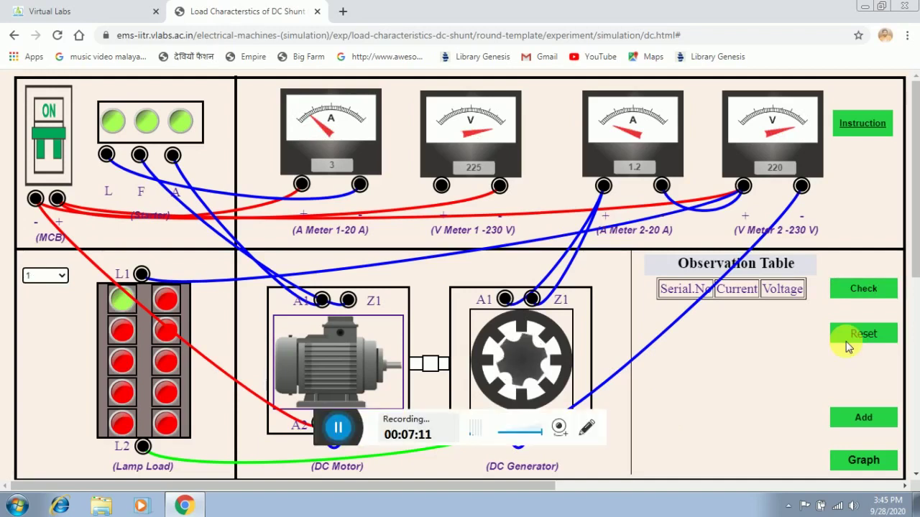
click(865, 418)
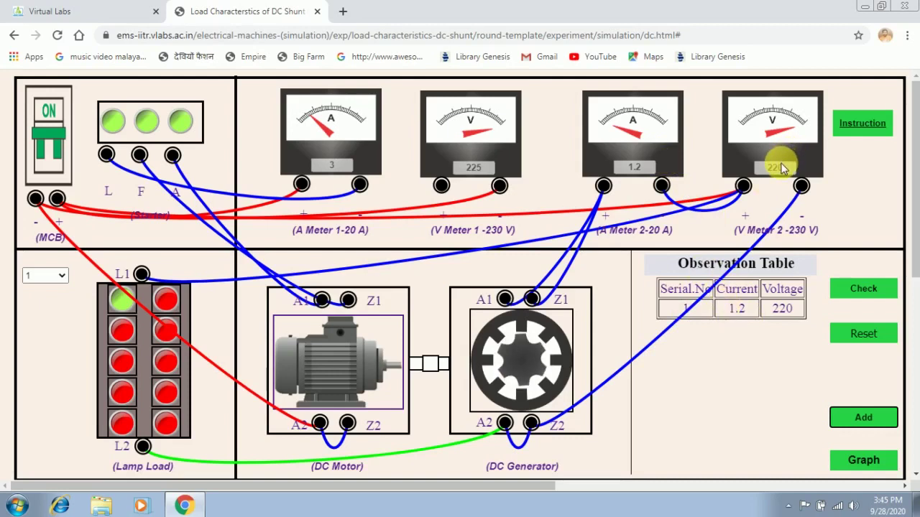
- Set the lamp load to 3 bulbs and to 5 bulbs, adding the reading for each to the observation table
click(62, 280)
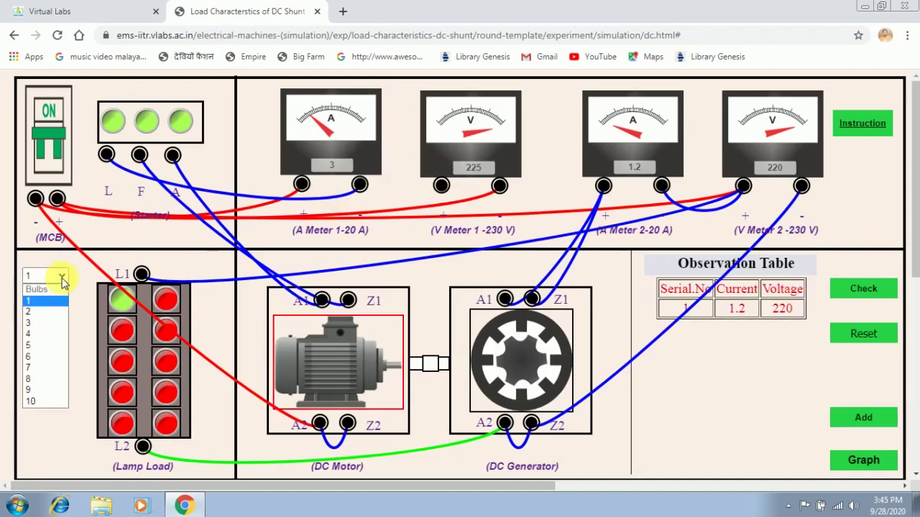
click(47, 326)
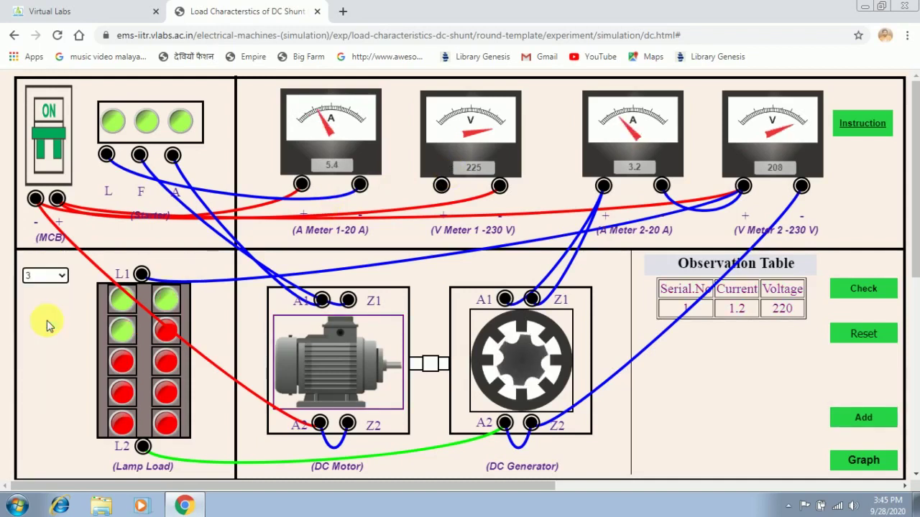
click(861, 424)
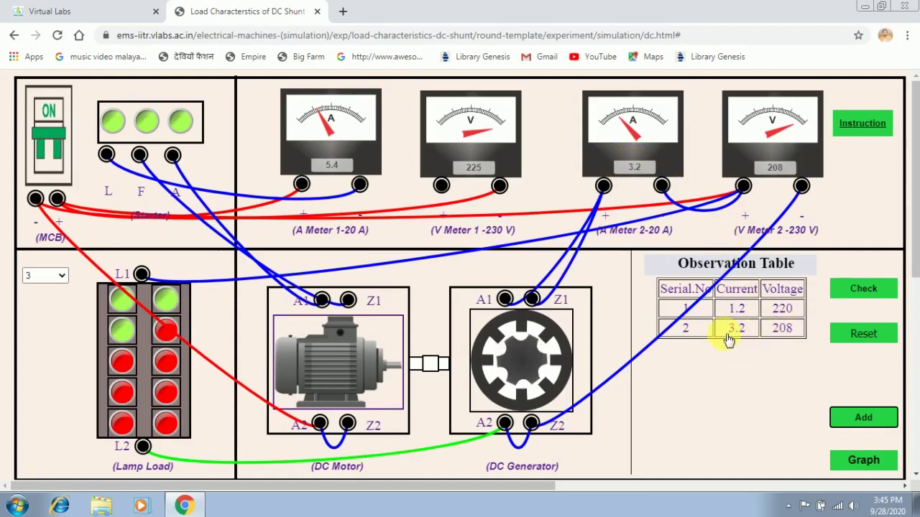
click(57, 276)
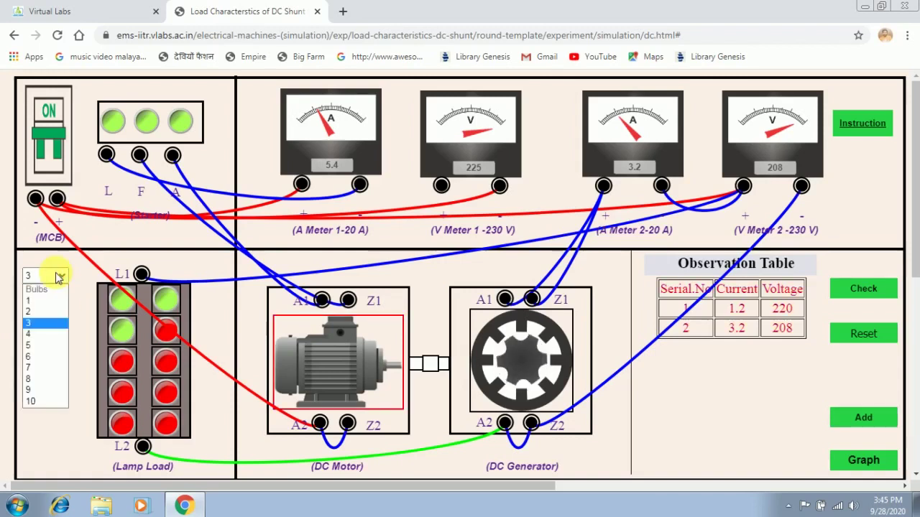
click(32, 346)
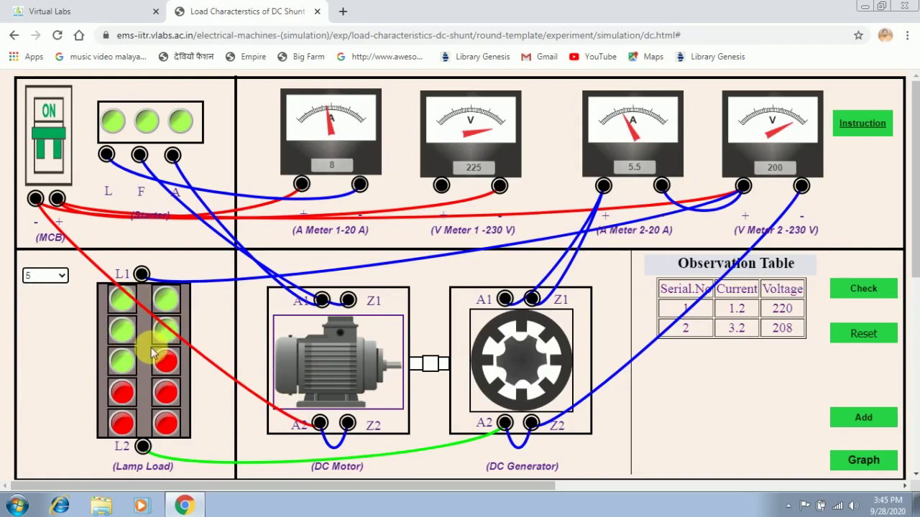
click(845, 418)
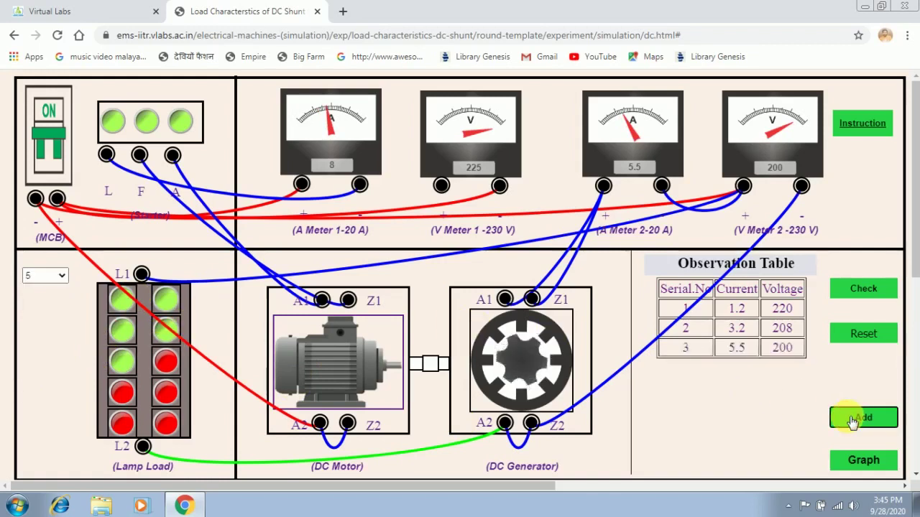
- Set the lamp load to 8 bulbs and to 10 bulbs, adding the reading for each to the observation table
click(58, 275)
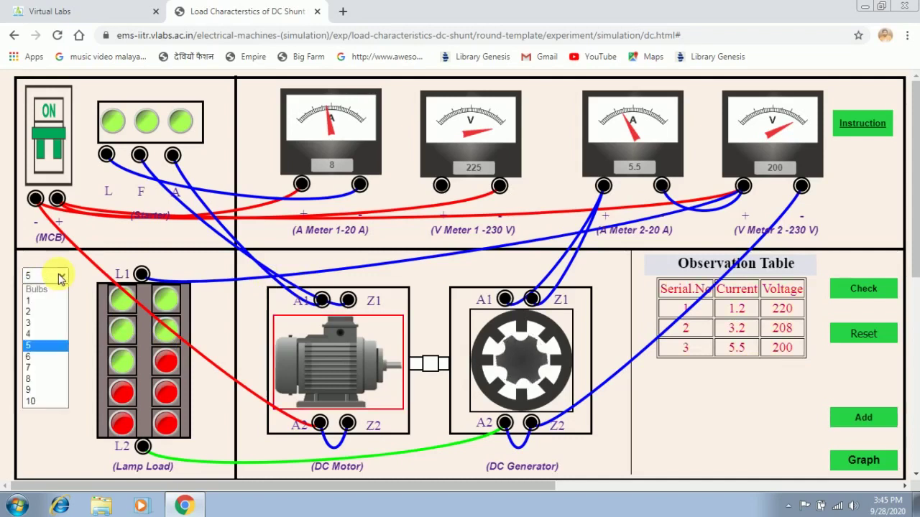
click(35, 378)
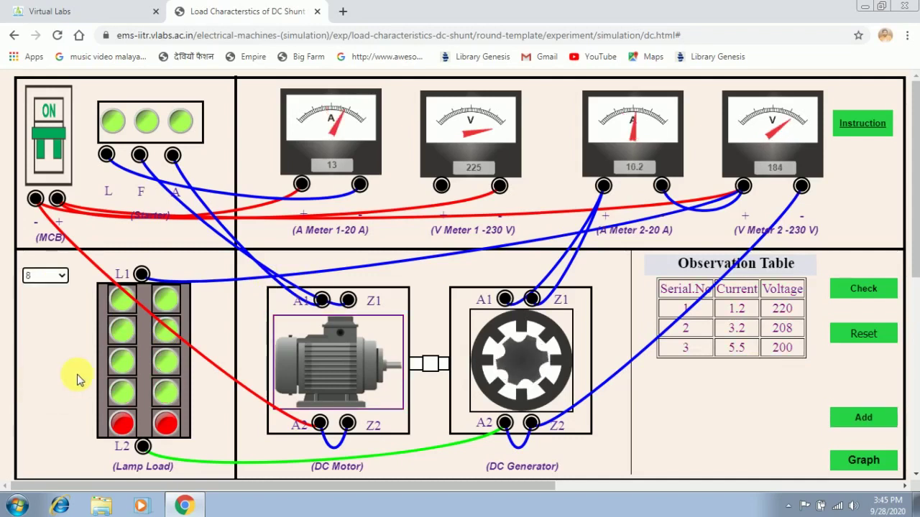
click(842, 418)
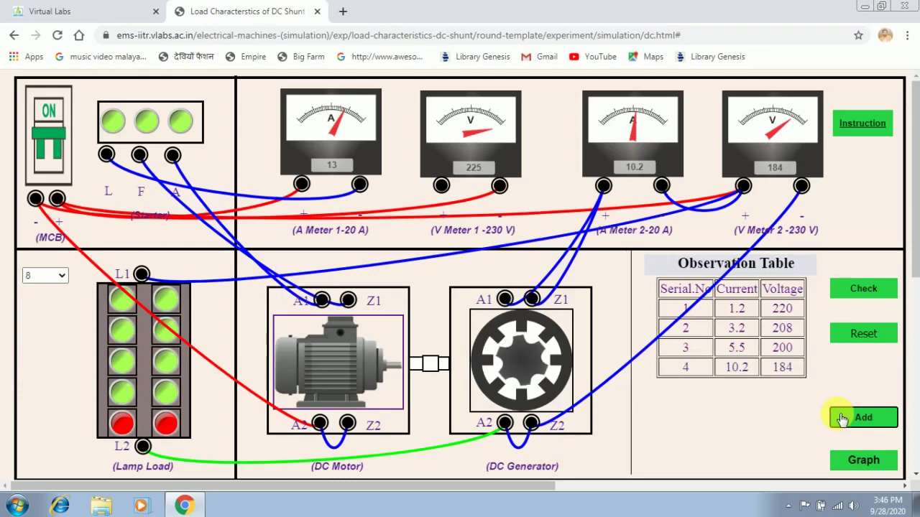
click(61, 275)
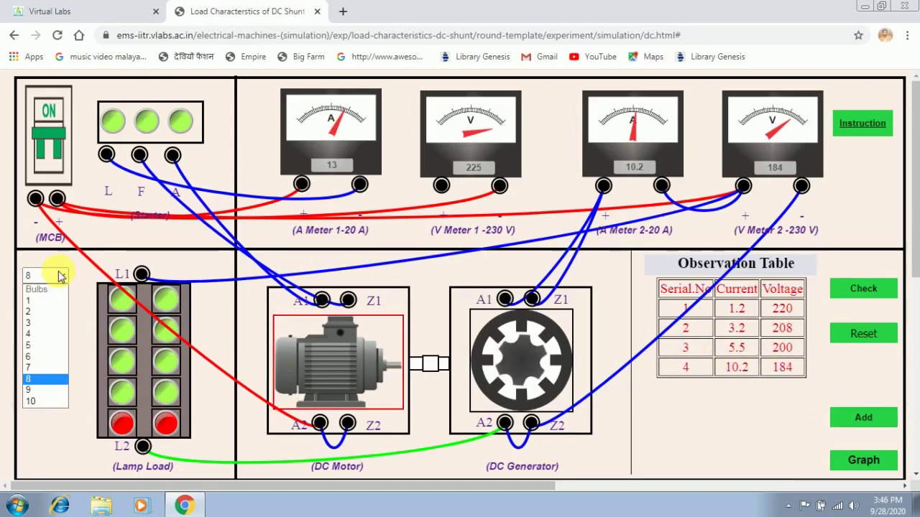
click(27, 403)
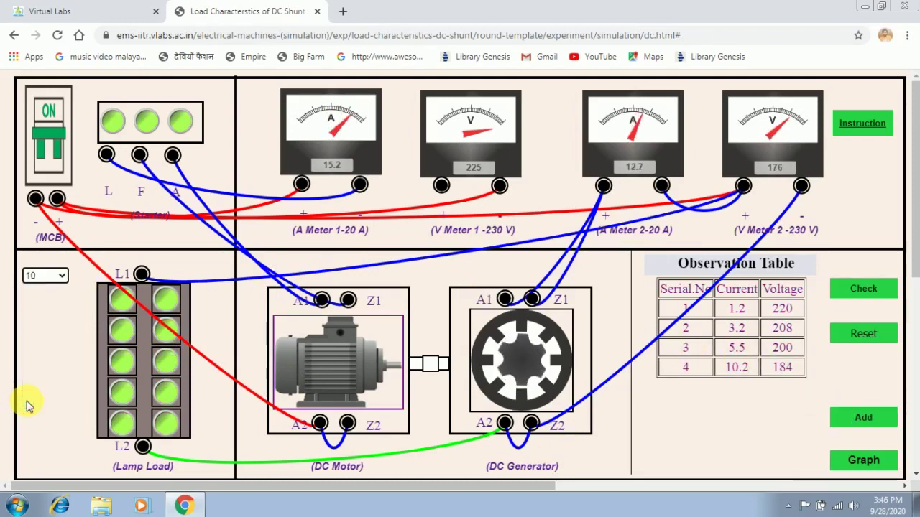
click(864, 418)
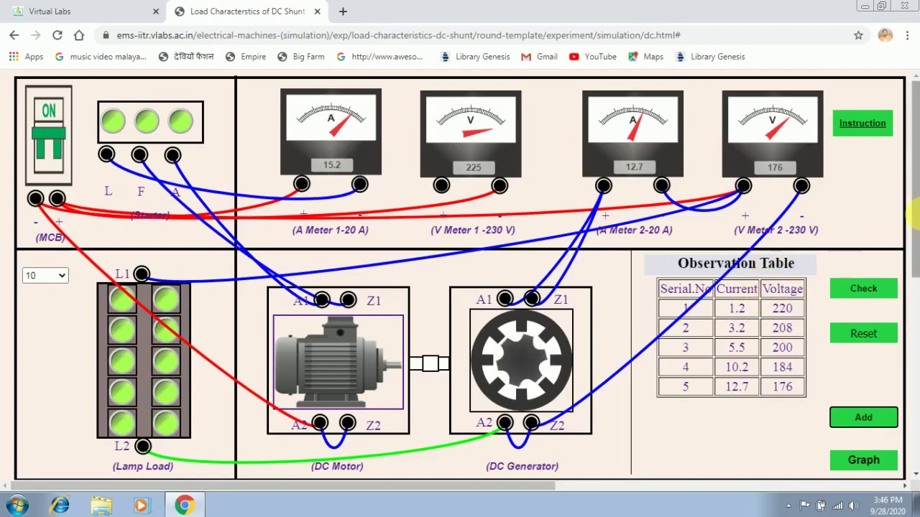
- Preview the printout of the experiment page and cancel printing
drag(911, 209, 911, 367)
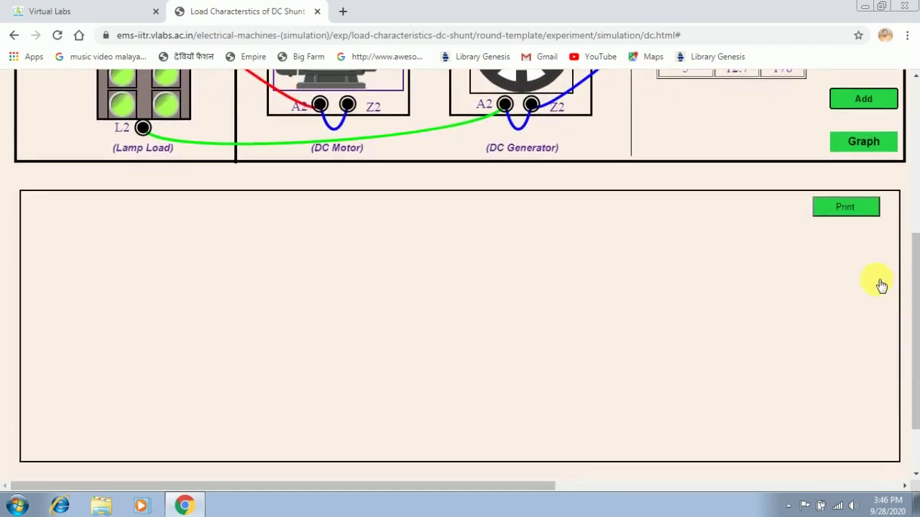
click(864, 210)
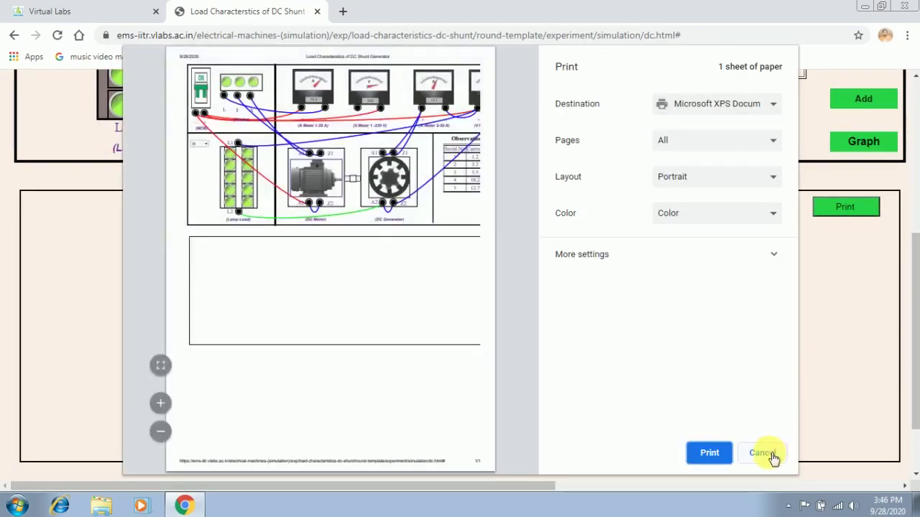
click(763, 453)
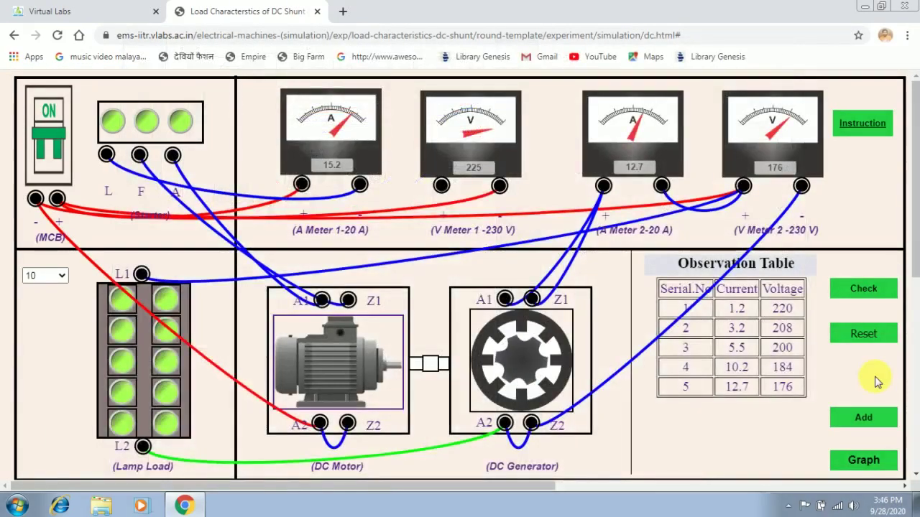
- Try to plot the graph from the recorded readings and dismiss the message
drag(913, 276, 916, 392)
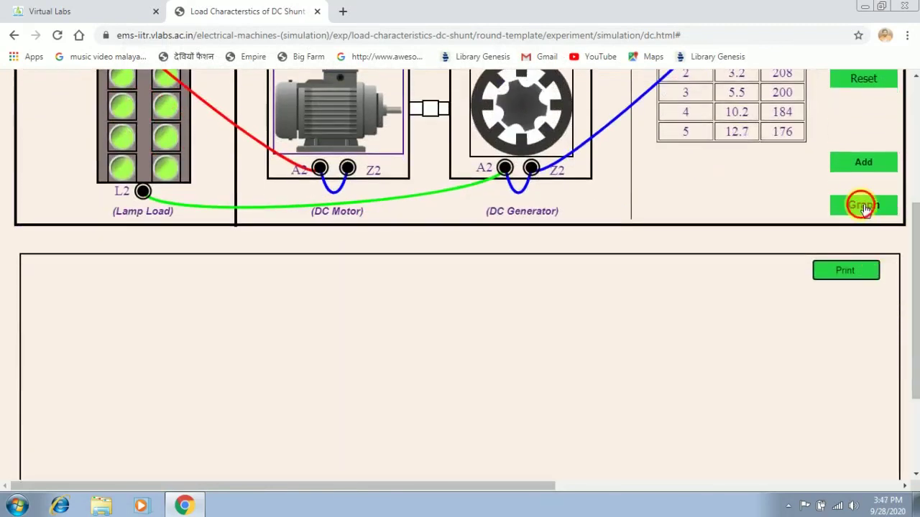
click(864, 206)
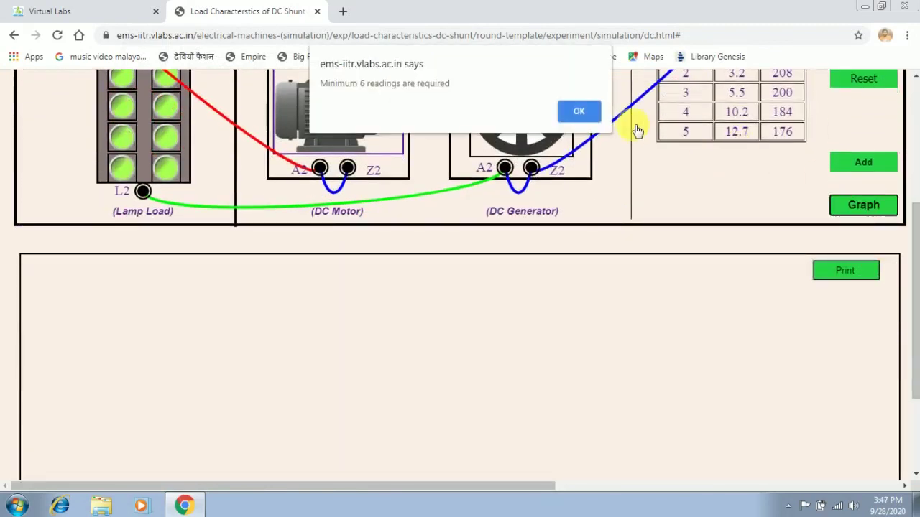
click(578, 112)
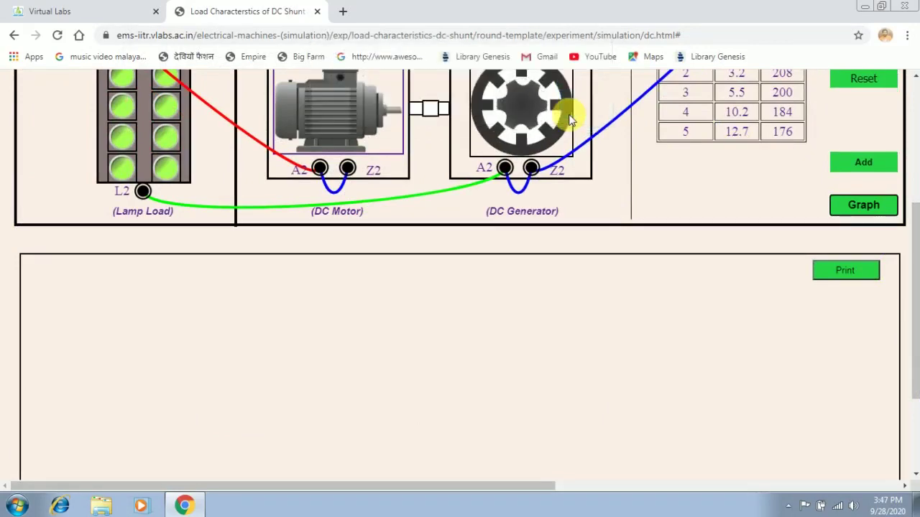
- Set the lamp load back to 8 bulbs and add the reading as the sixth row of the observation table
drag(914, 298, 913, 197)
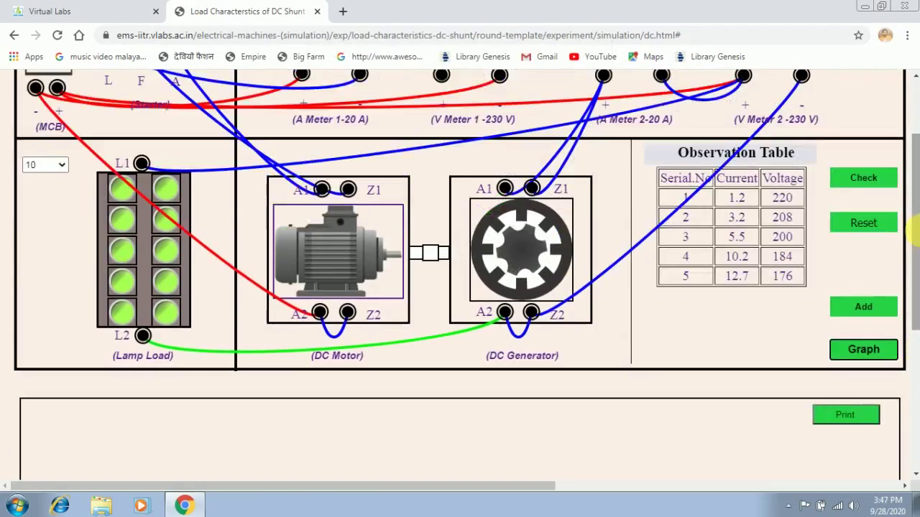
click(57, 168)
scroll(61, 174, up, 3)
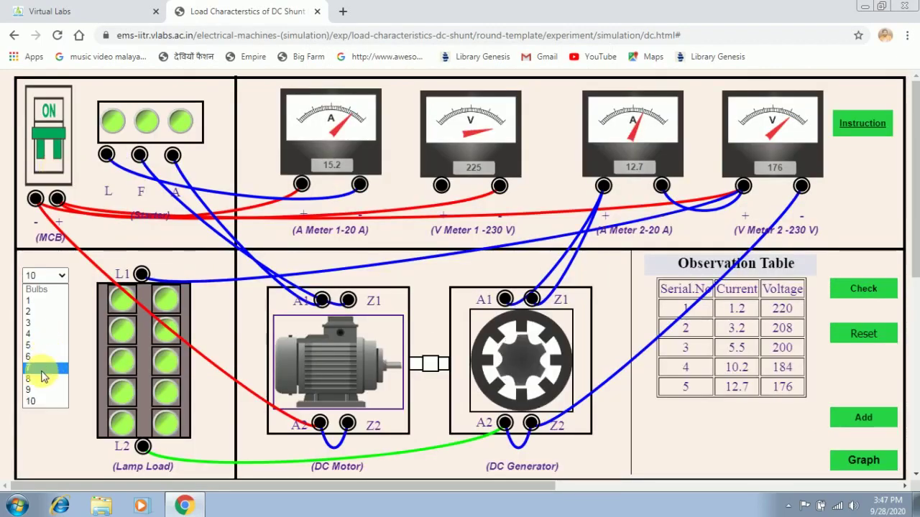
click(41, 378)
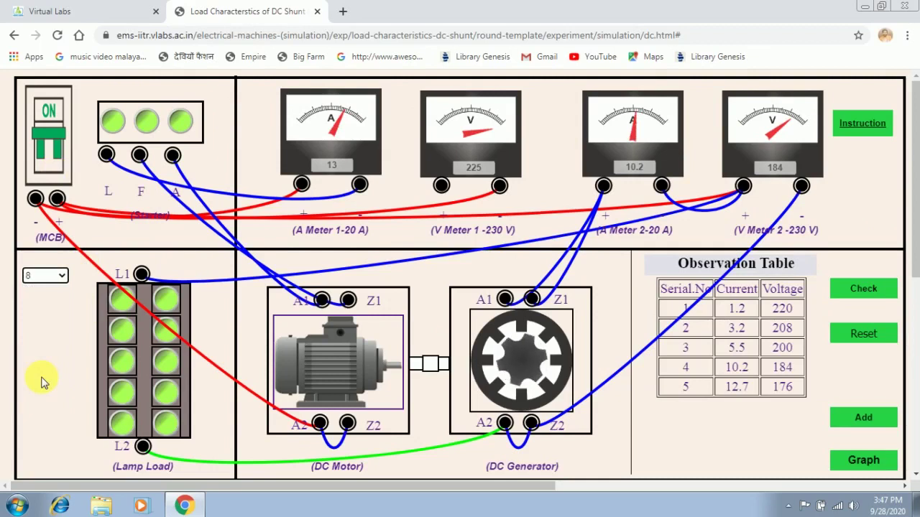
click(885, 418)
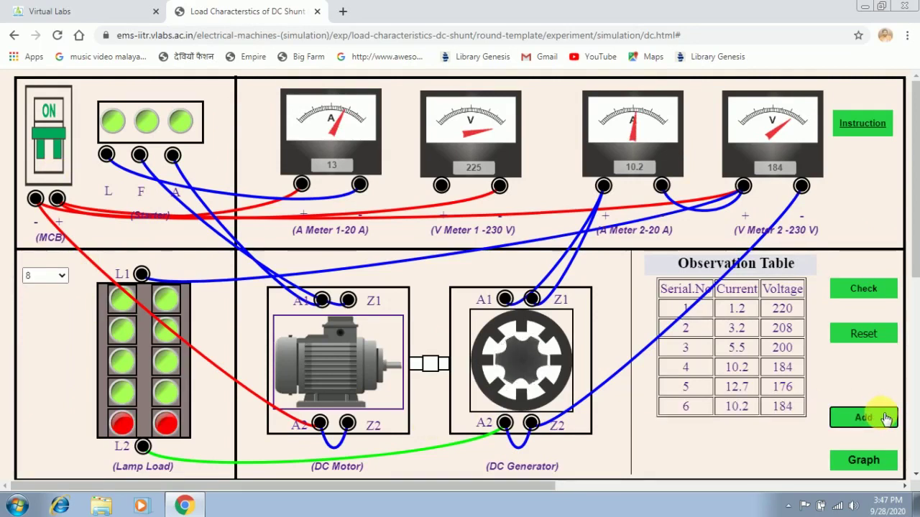
- Plot the voltage against load current graph from the six readings in the observation table
drag(911, 252, 910, 399)
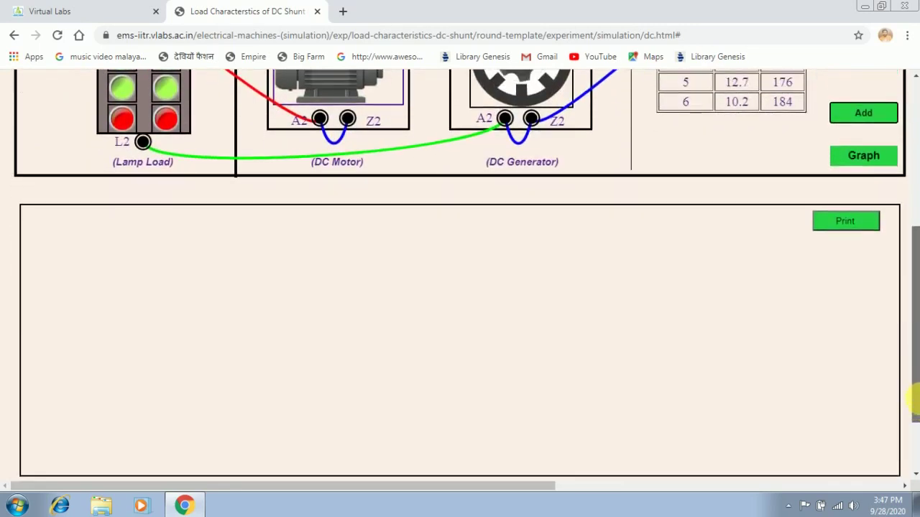
click(869, 158)
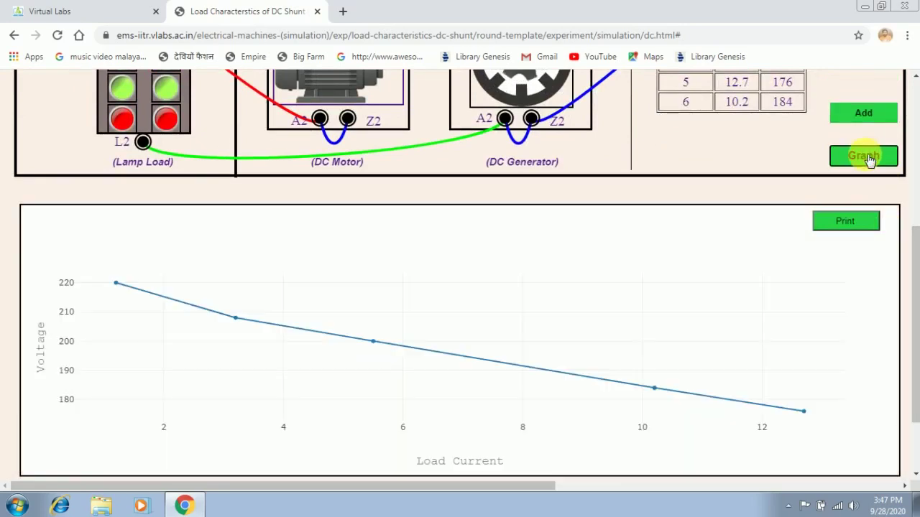
drag(915, 273, 917, 284)
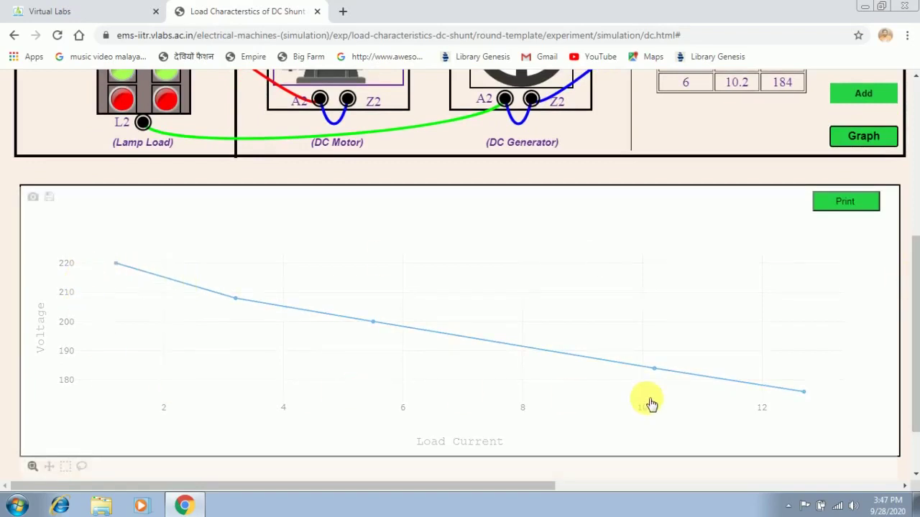
- Preview the printout of the experiment page with its plotted graph and cancel printing
click(853, 202)
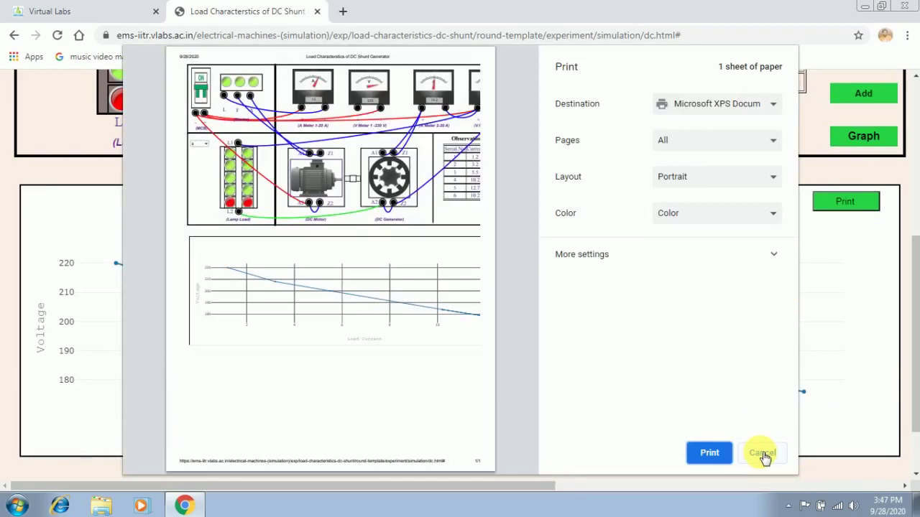
click(763, 454)
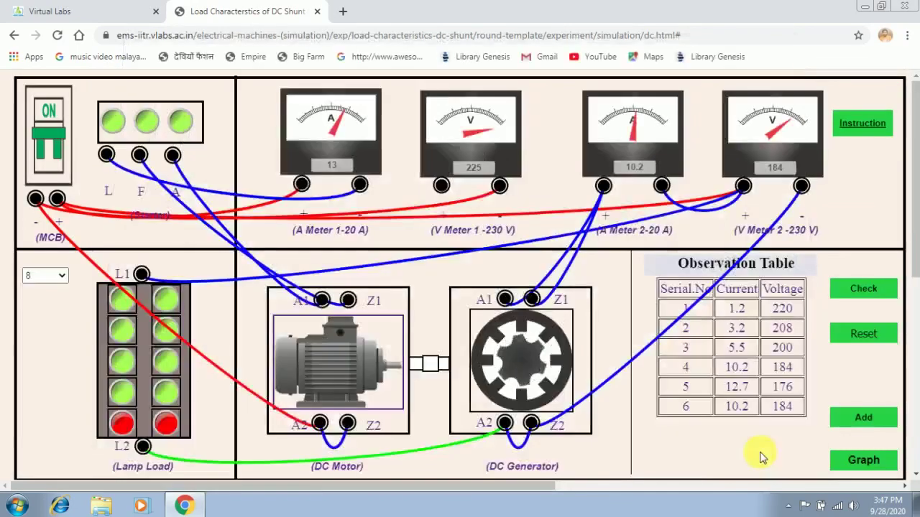
drag(915, 267, 913, 217)
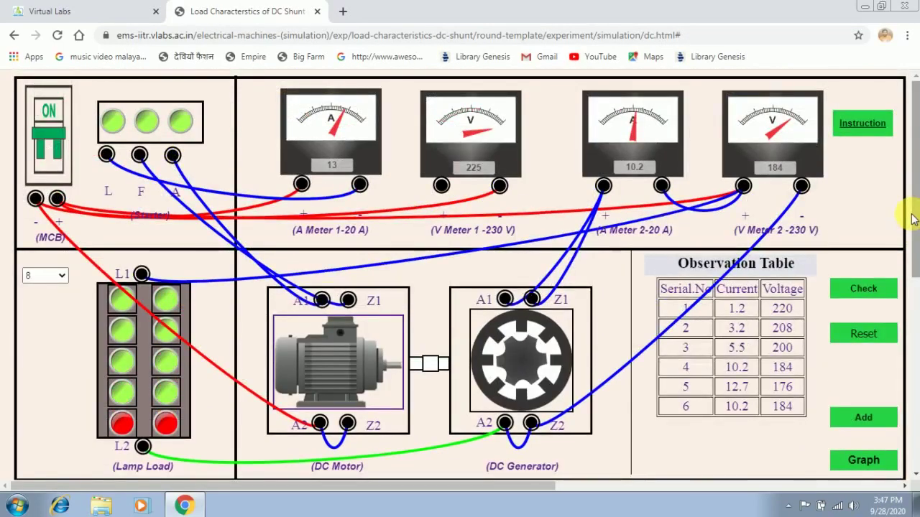